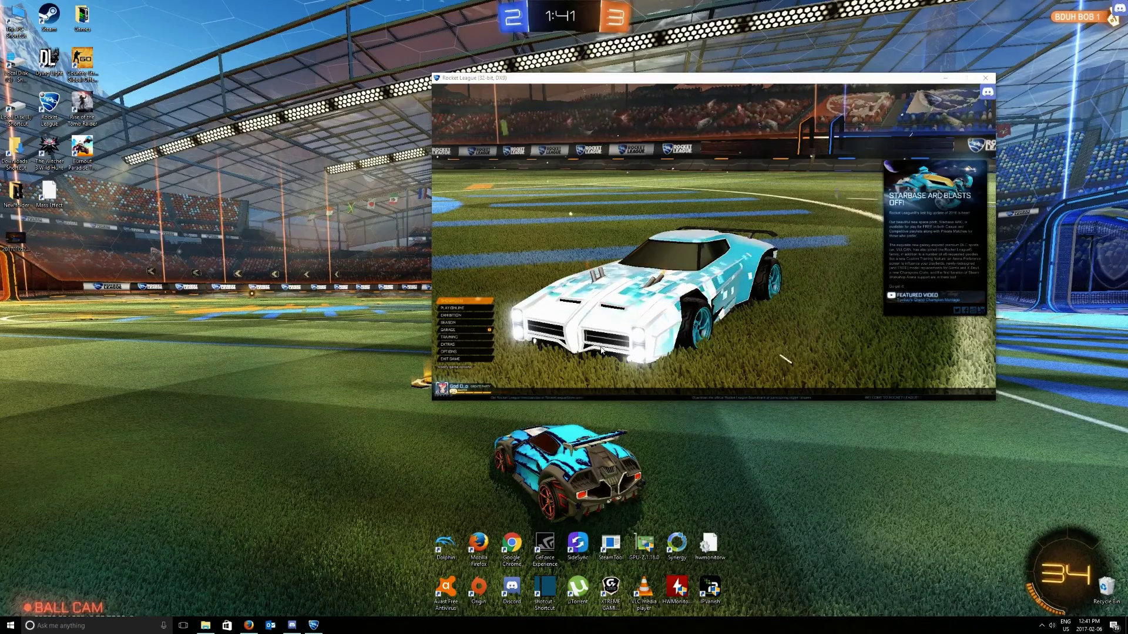
Step: Open Extras > Replays in Rocket League's main menu to list the saved matches
left_click(461, 345)
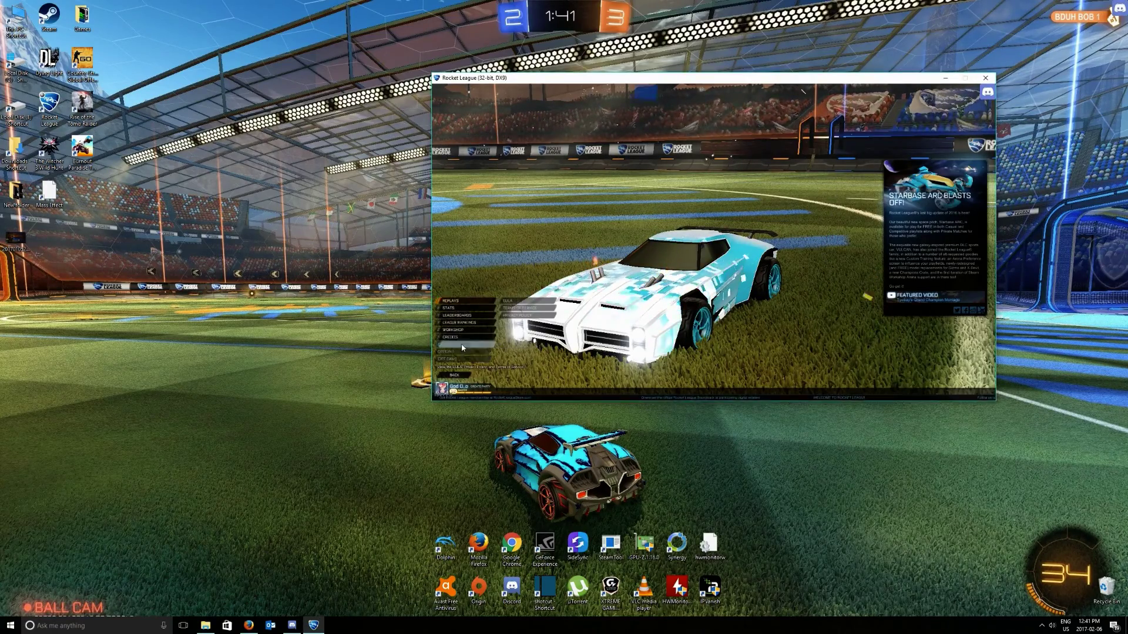
left_click(453, 300)
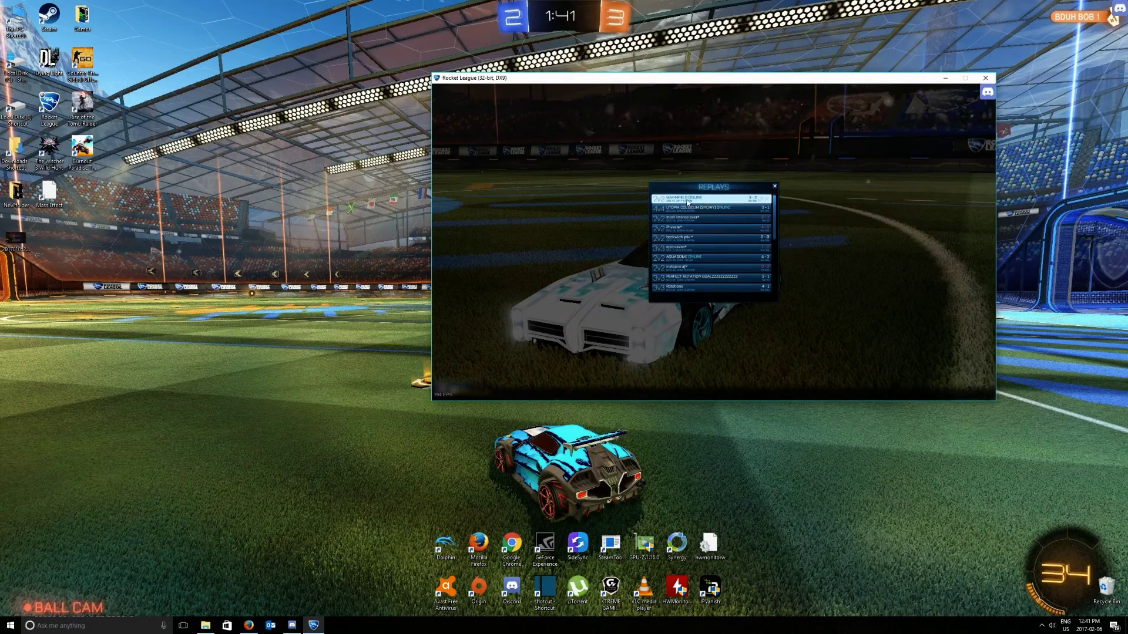
left_click(518, 413)
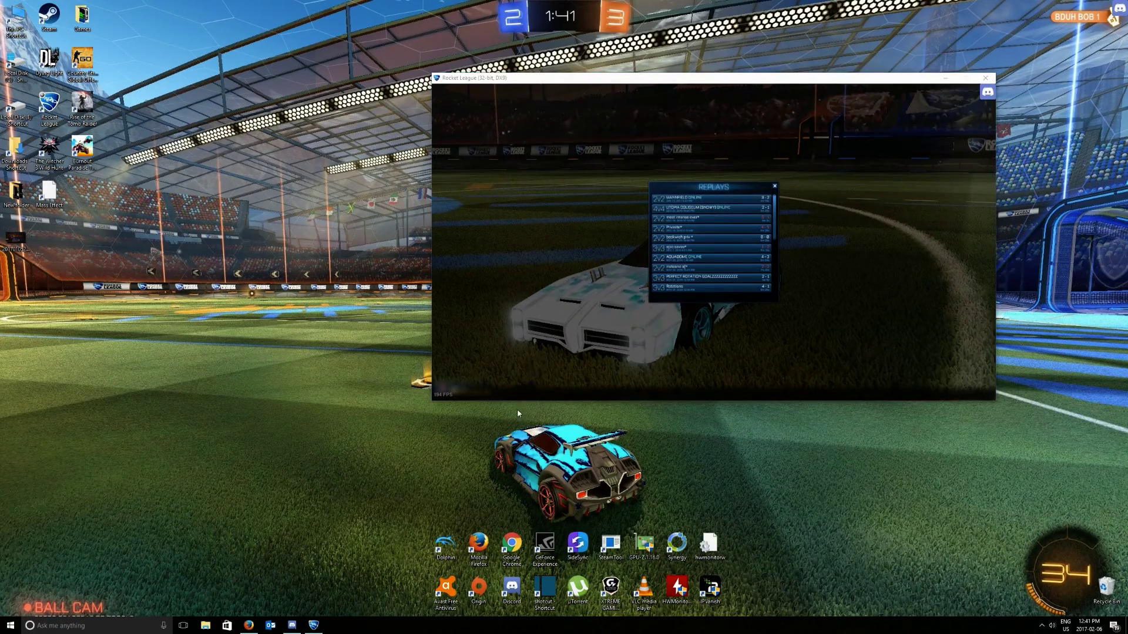
Step: Browse This PC > Documents > My Games > Rocket League > TAGame > Demos and show its full path
left_click(205, 626)
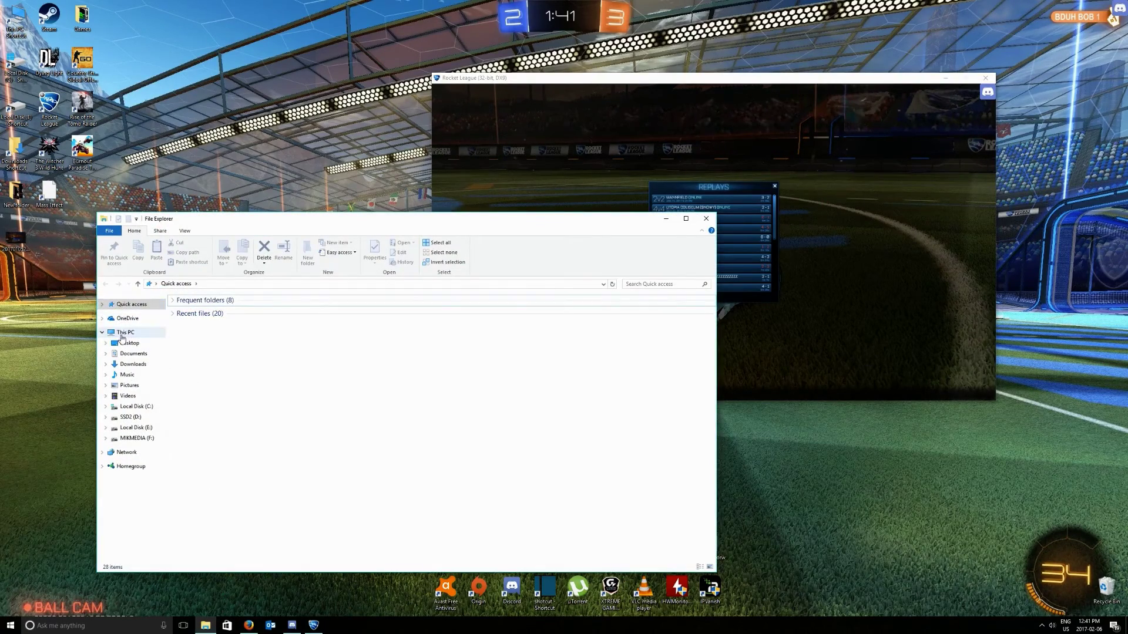
left_click(121, 332)
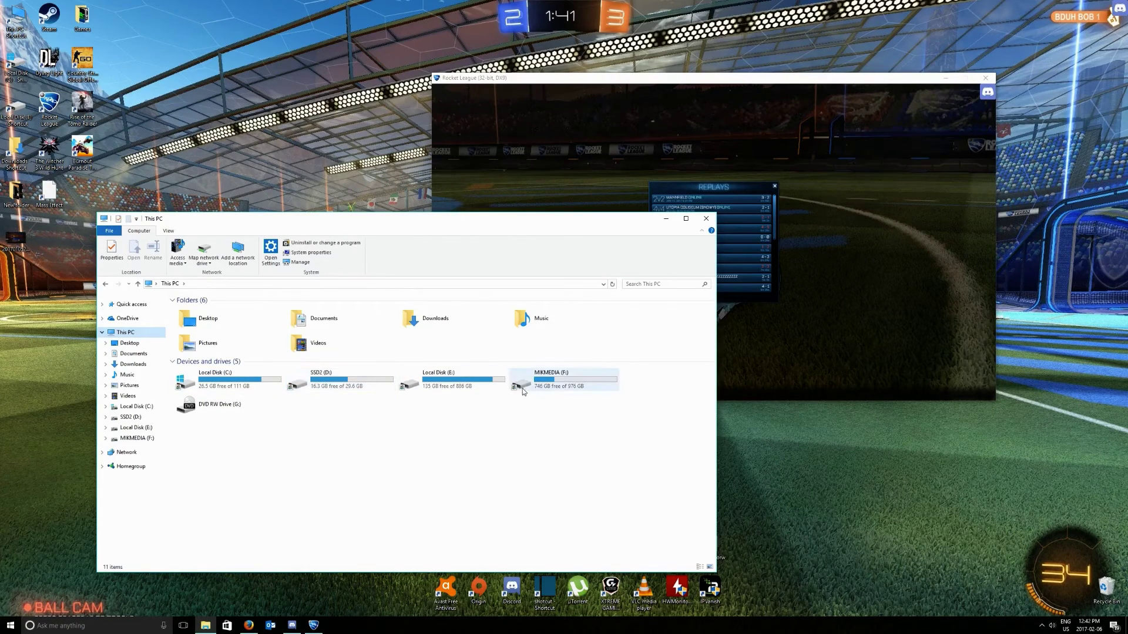
double_click(317, 321)
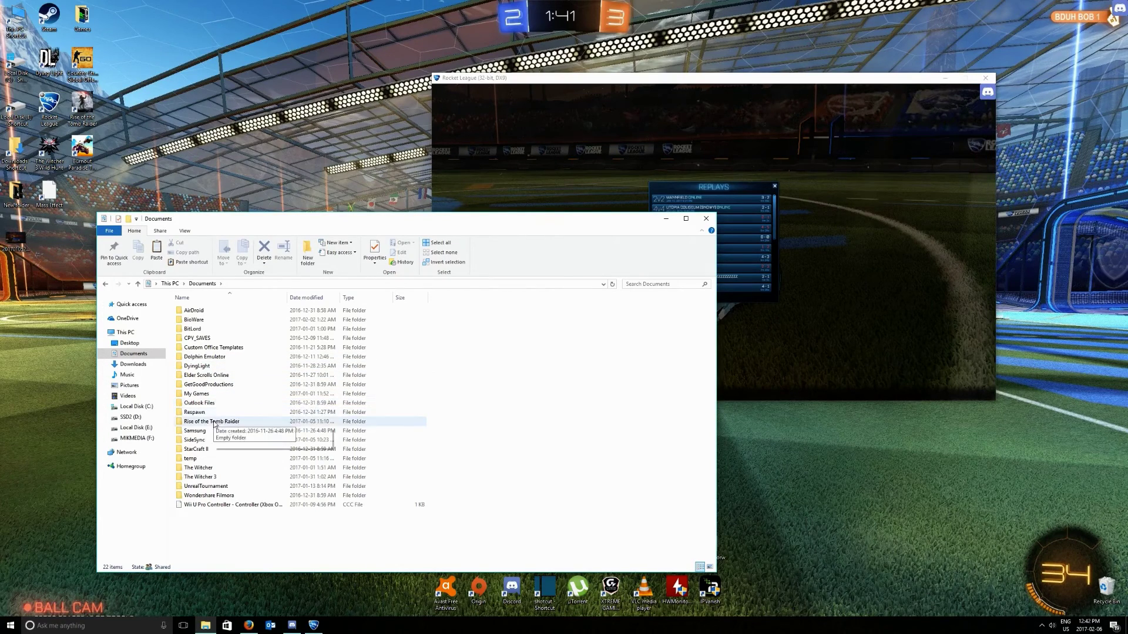
double_click(195, 393)
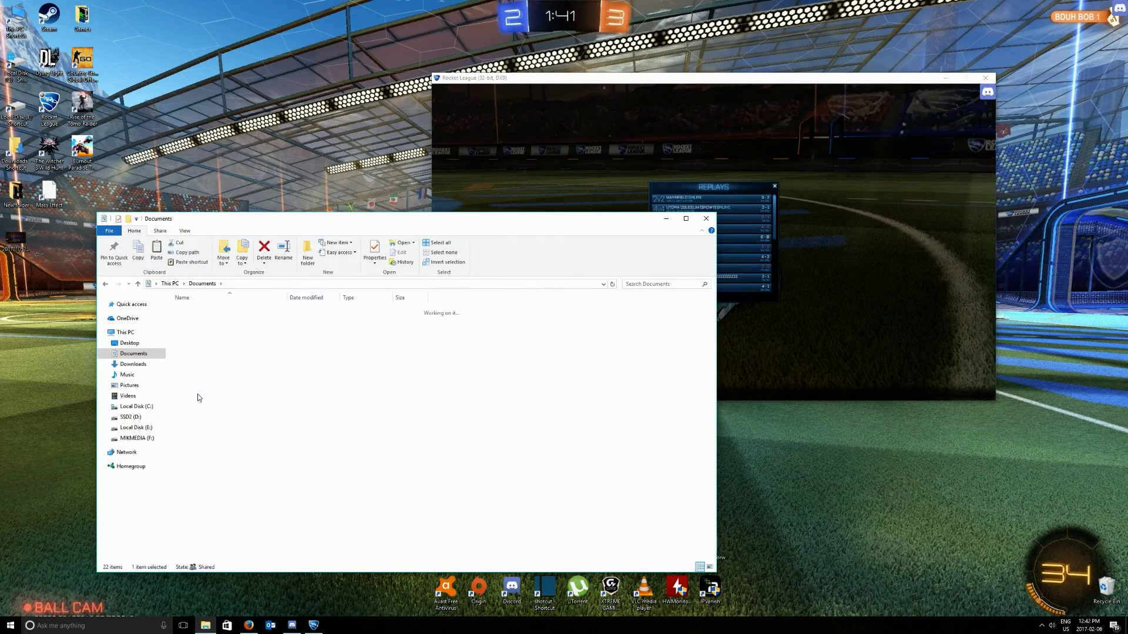
double_click(204, 339)
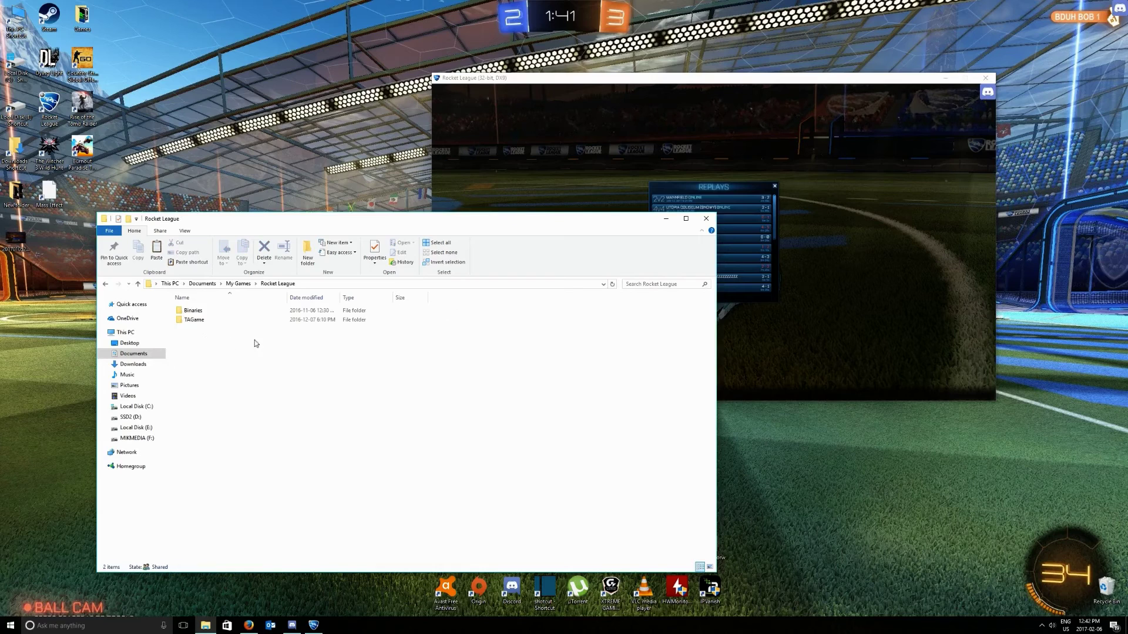
double_click(230, 319)
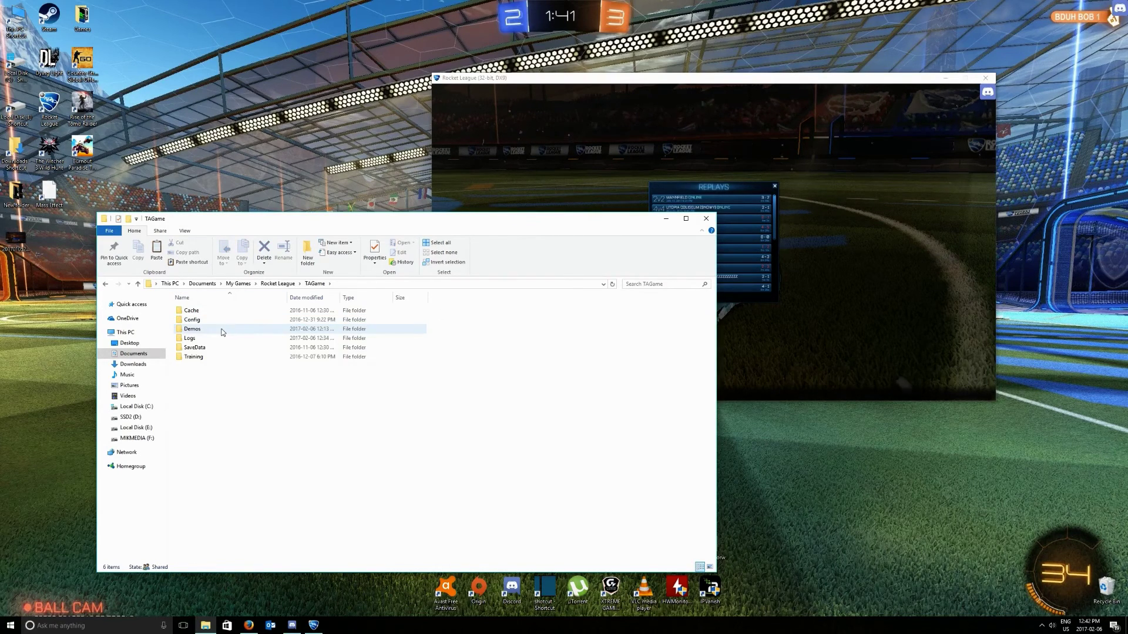
double_click(218, 330)
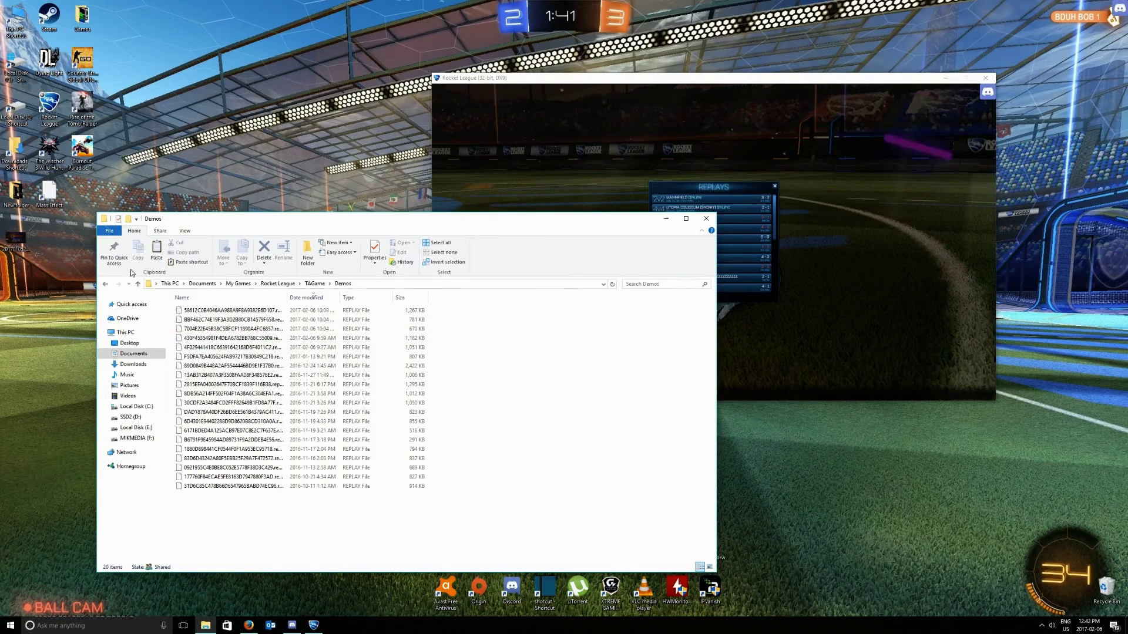
left_click(377, 285)
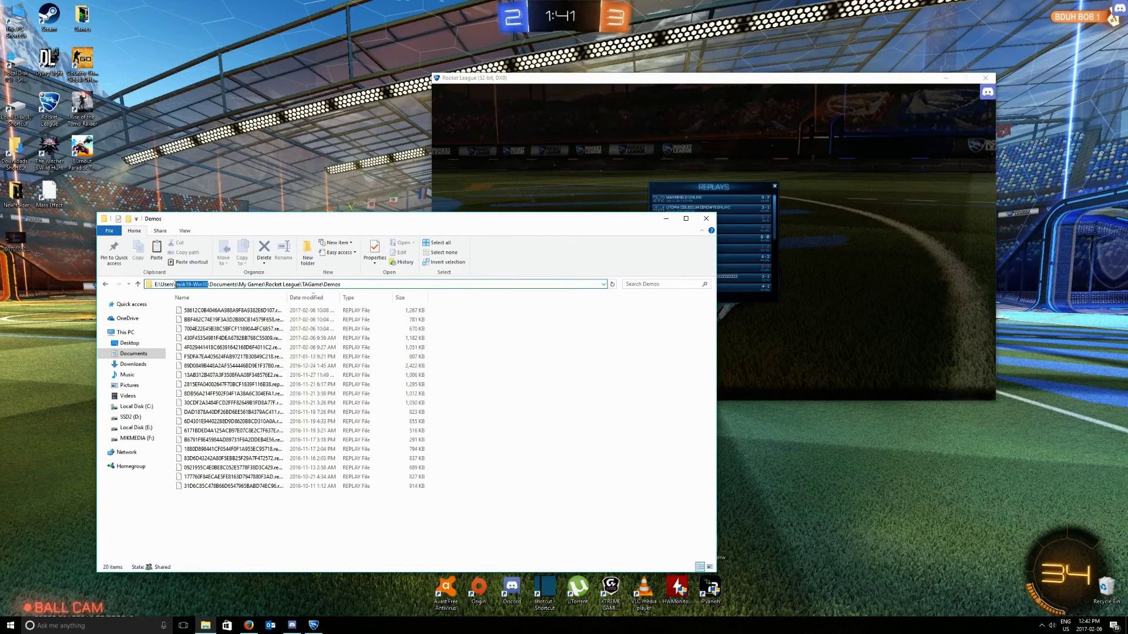
Step: Move the Demos window to the top-left and narrow it to uncover the game
left_click(449, 335)
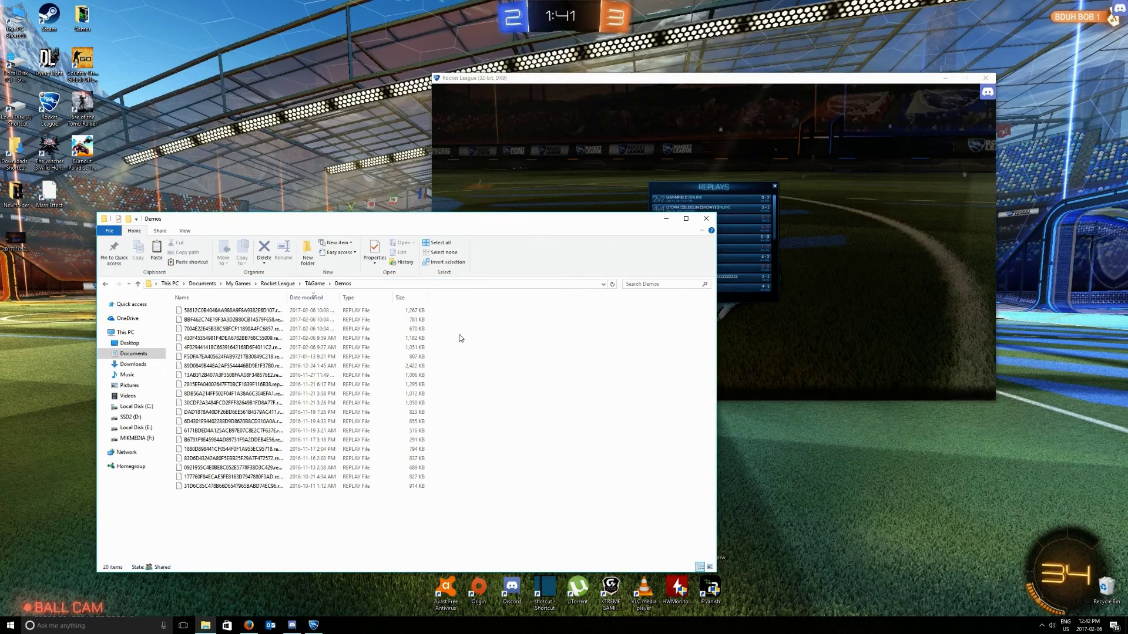
left_click_drag(408, 218, 312, 122)
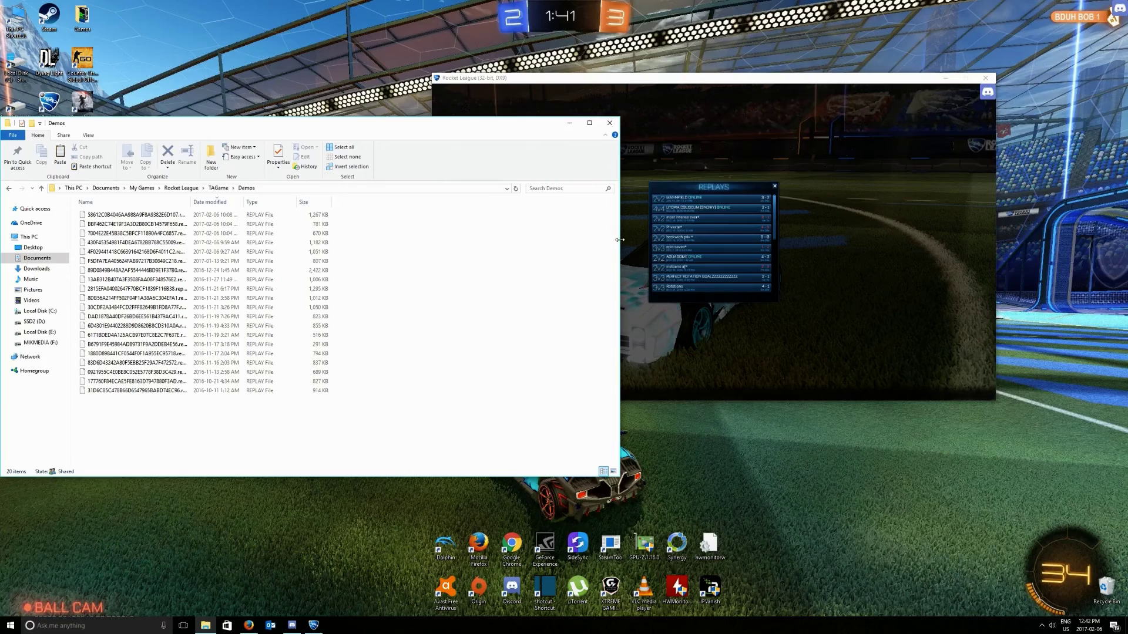
left_click_drag(620, 240, 412, 224)
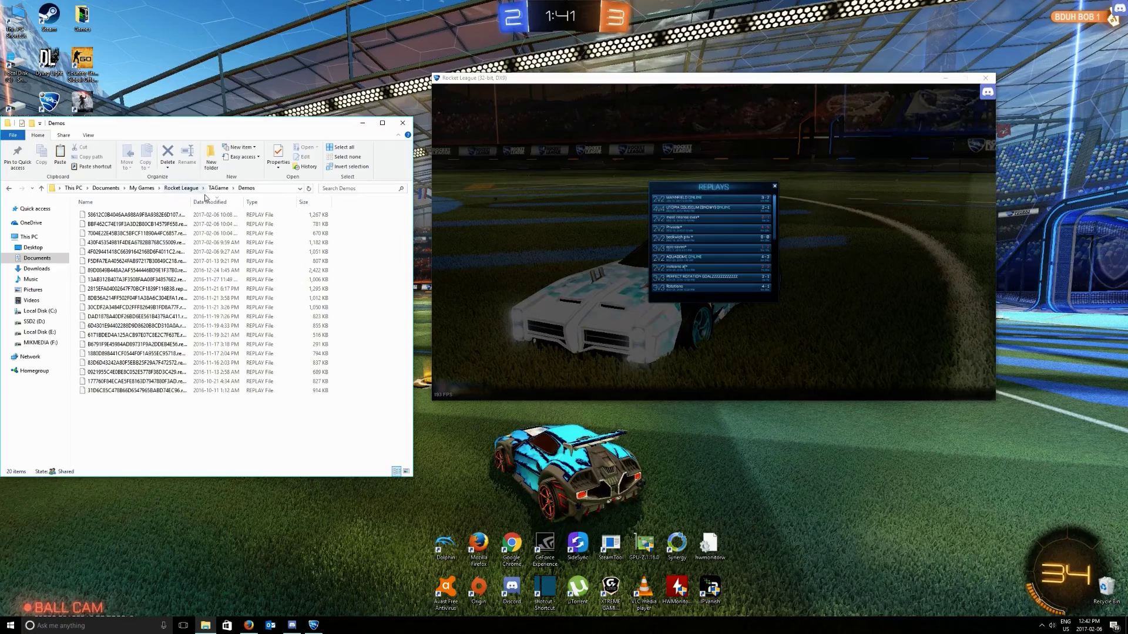
Step: Copy the 2017-01-13 replay file onto the desktop, then start a replay in Rocket League
left_click(134, 261)
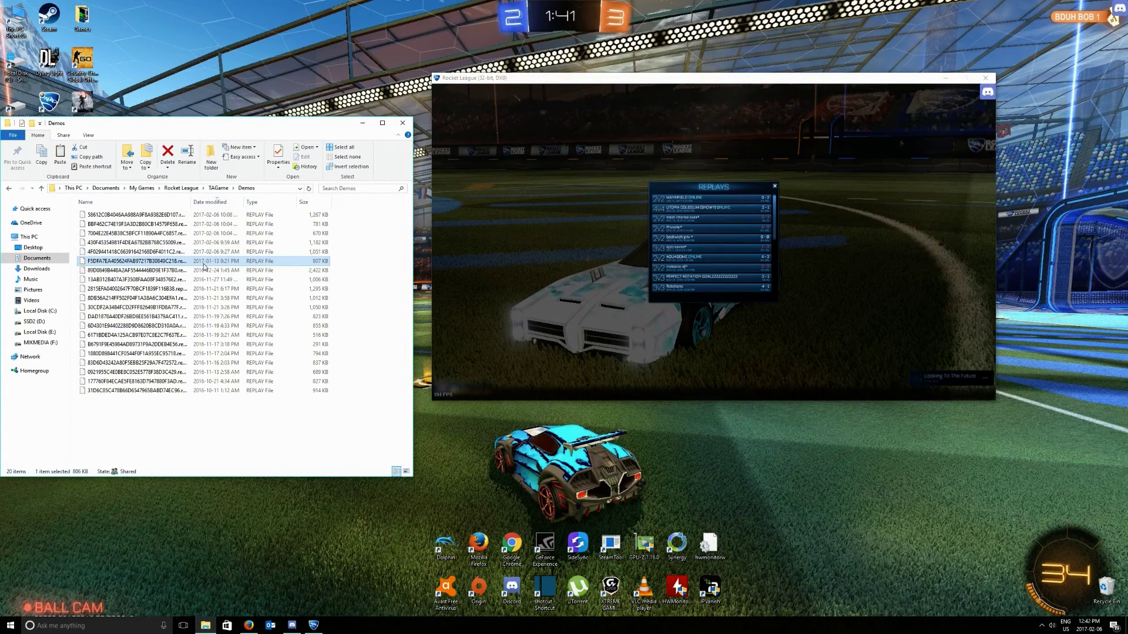
right_click(204, 262)
left_click(257, 378)
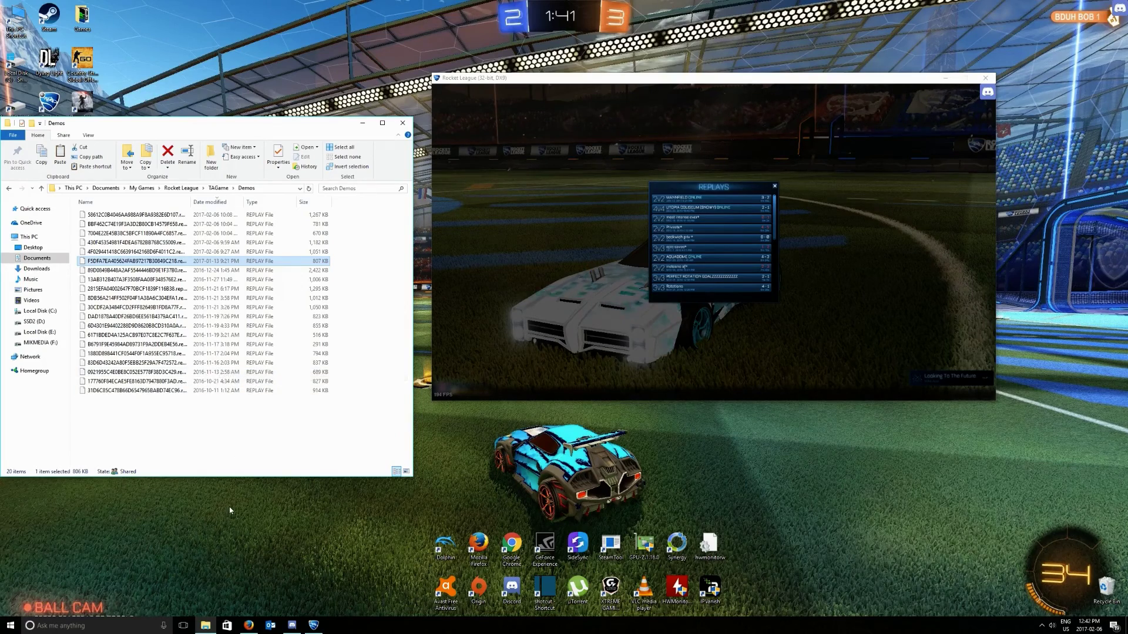
right_click(230, 395)
left_click(273, 433)
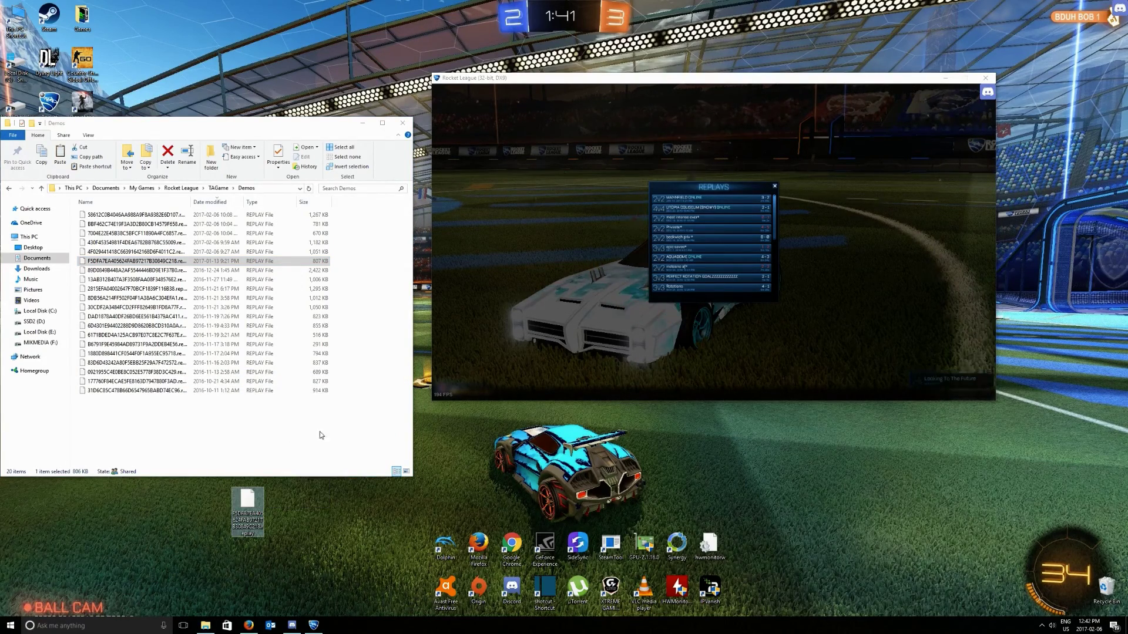
left_click(540, 278)
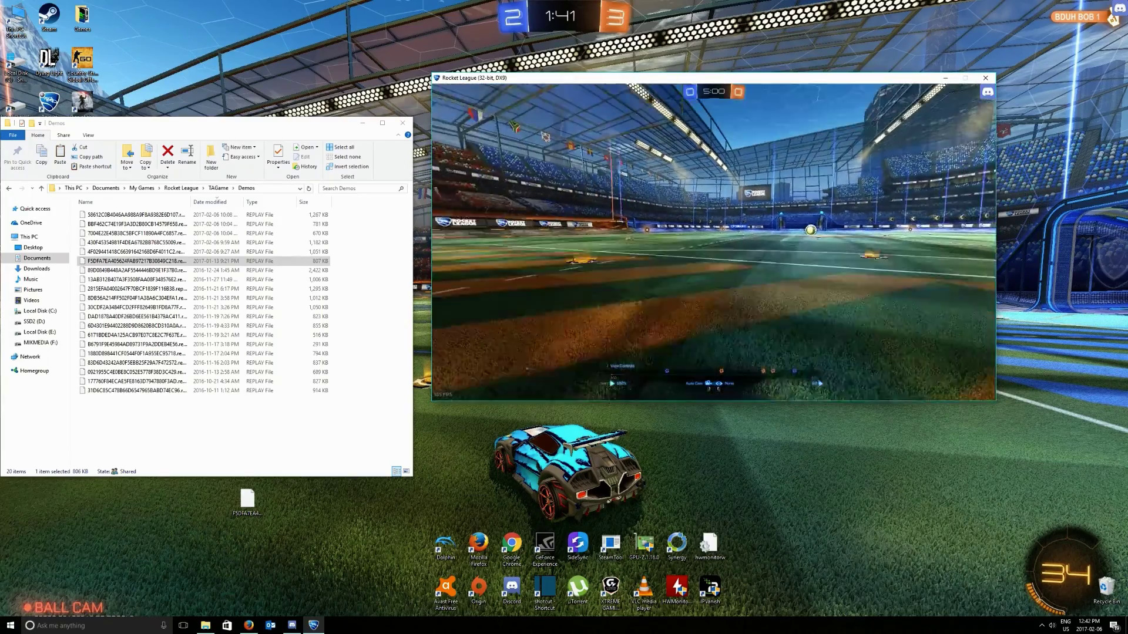
Step: Pause the replay and delete a replay from the in-game Replays list
key("Escape")
left_click(720, 239)
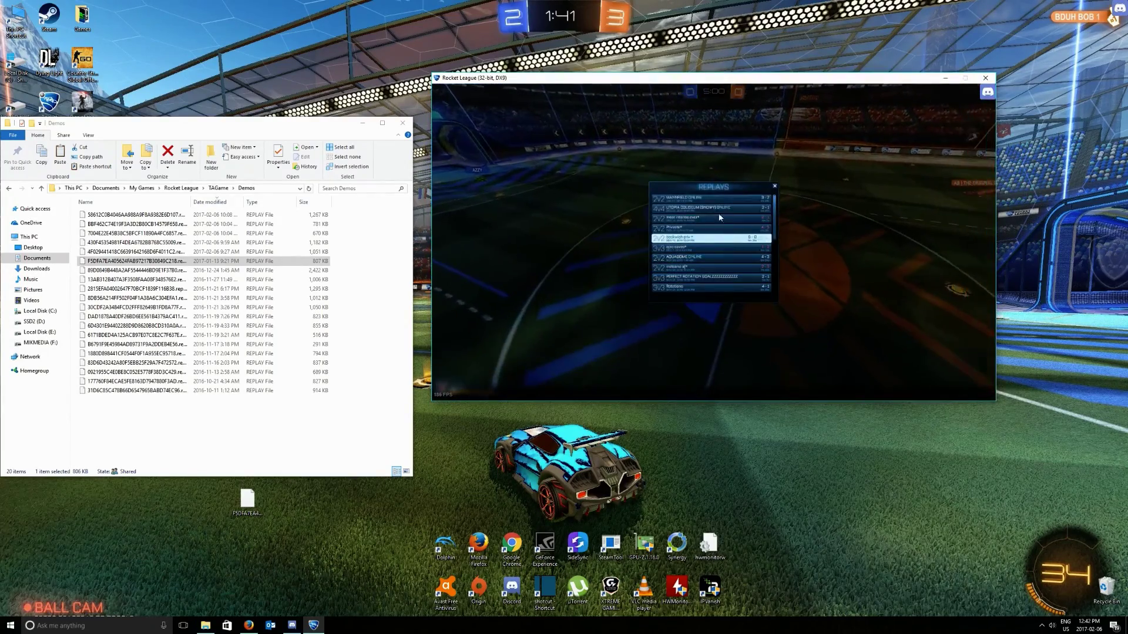
left_click(767, 201)
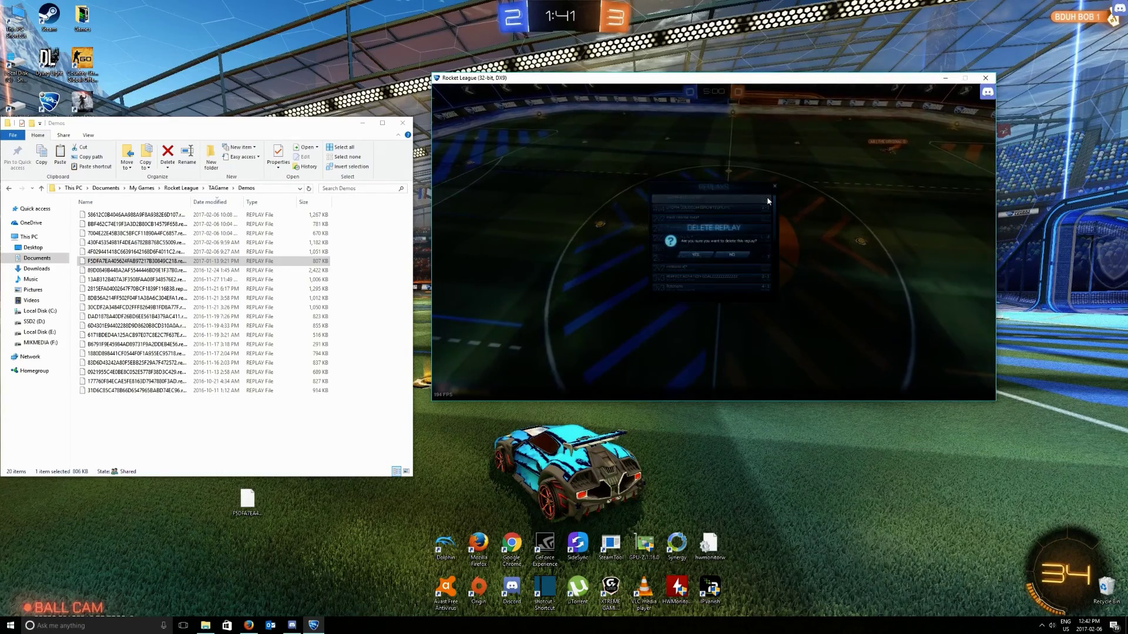
left_click(701, 253)
Step: Leave the paused replay and reopen Extras > Replays from the main menu
key("Escape")
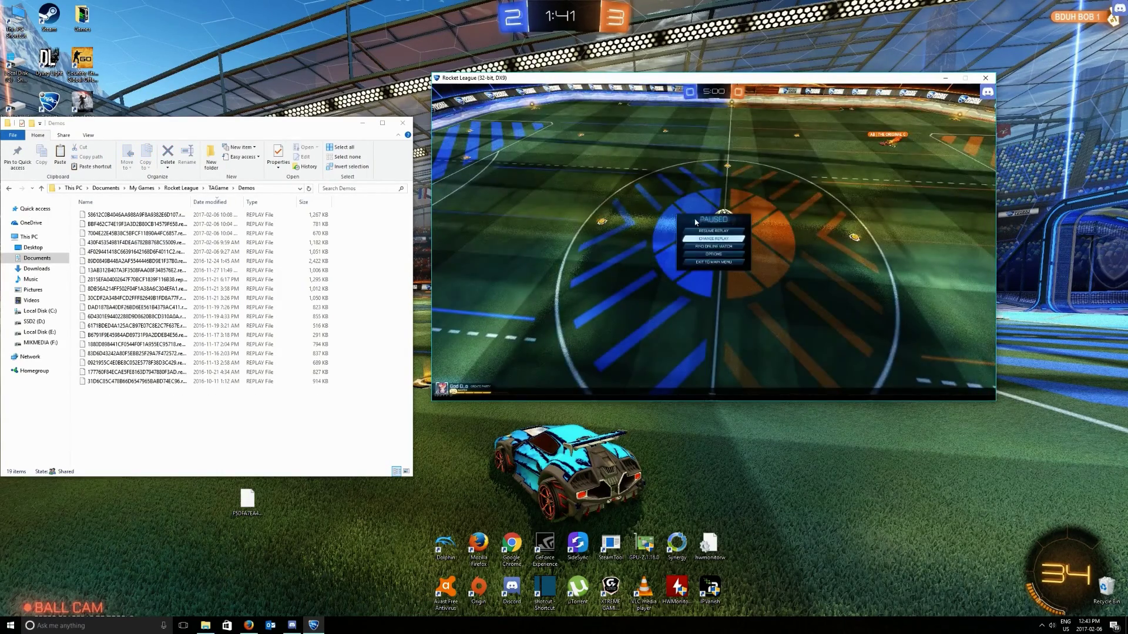
left_click(713, 262)
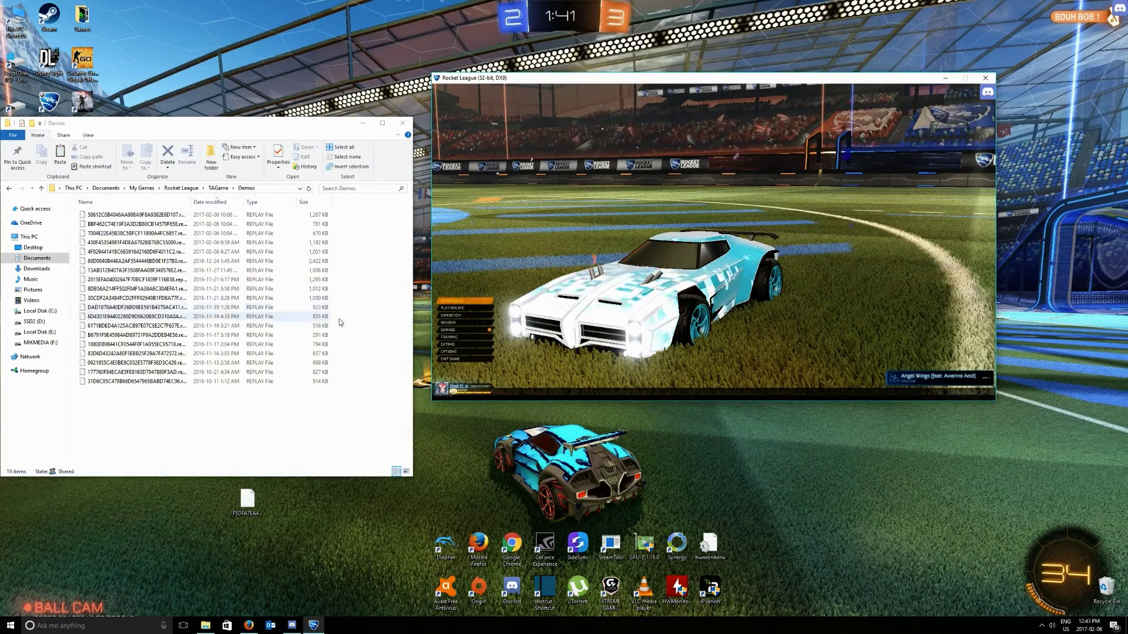
left_click(448, 344)
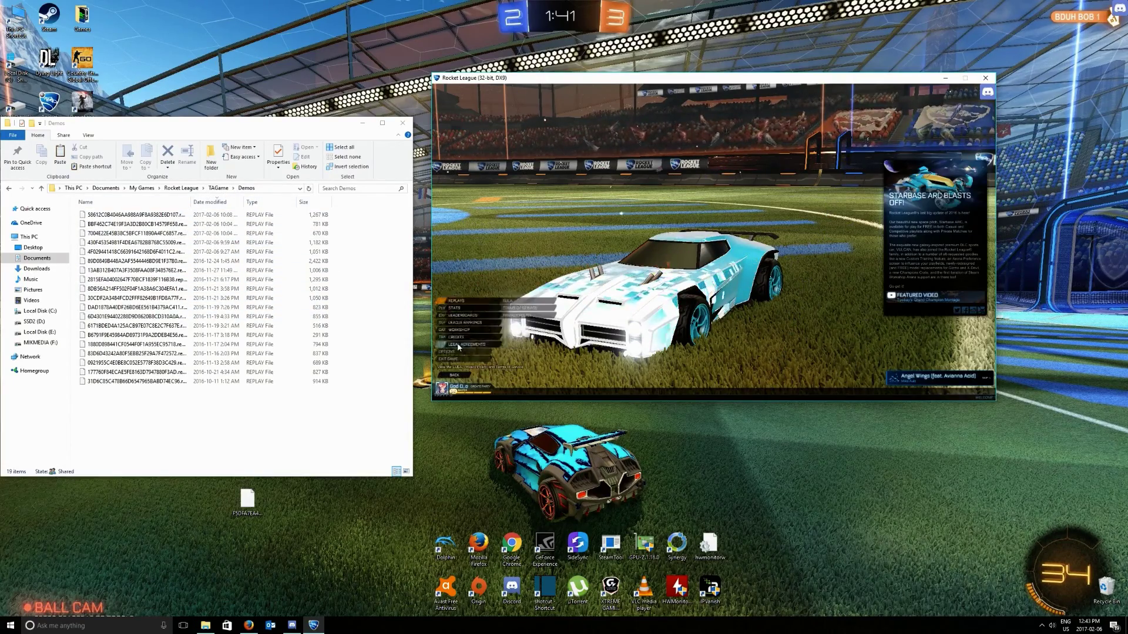
left_click(484, 304)
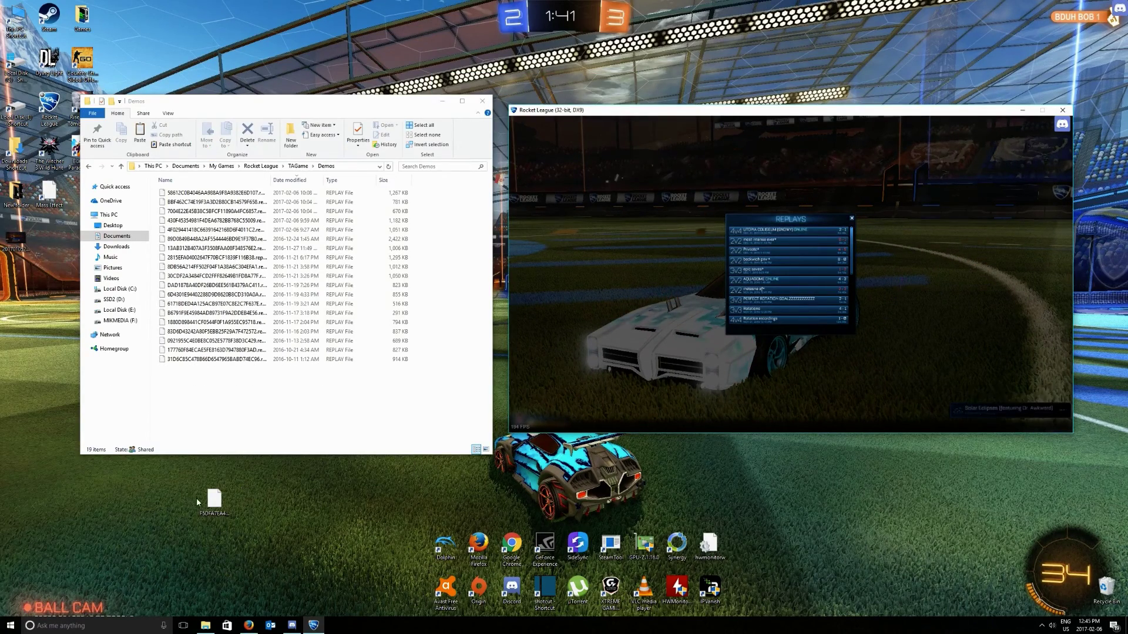
Step: Drag the desktop replay file back into Demos and check it reappears in the game's list
left_click_drag(213, 414, 212, 414)
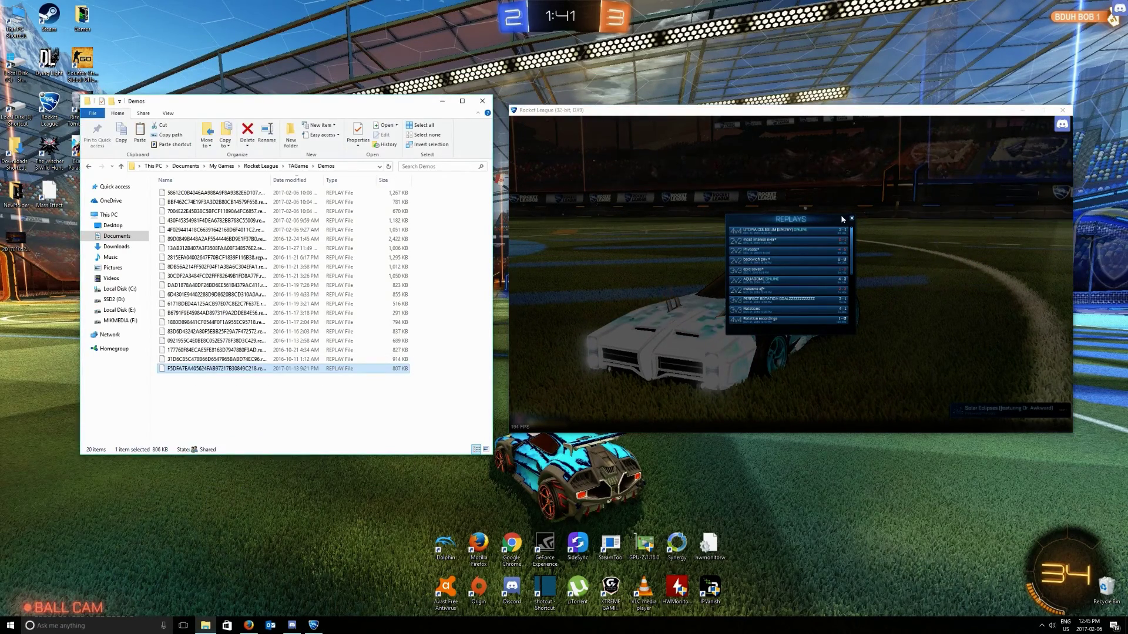
left_click(539, 336)
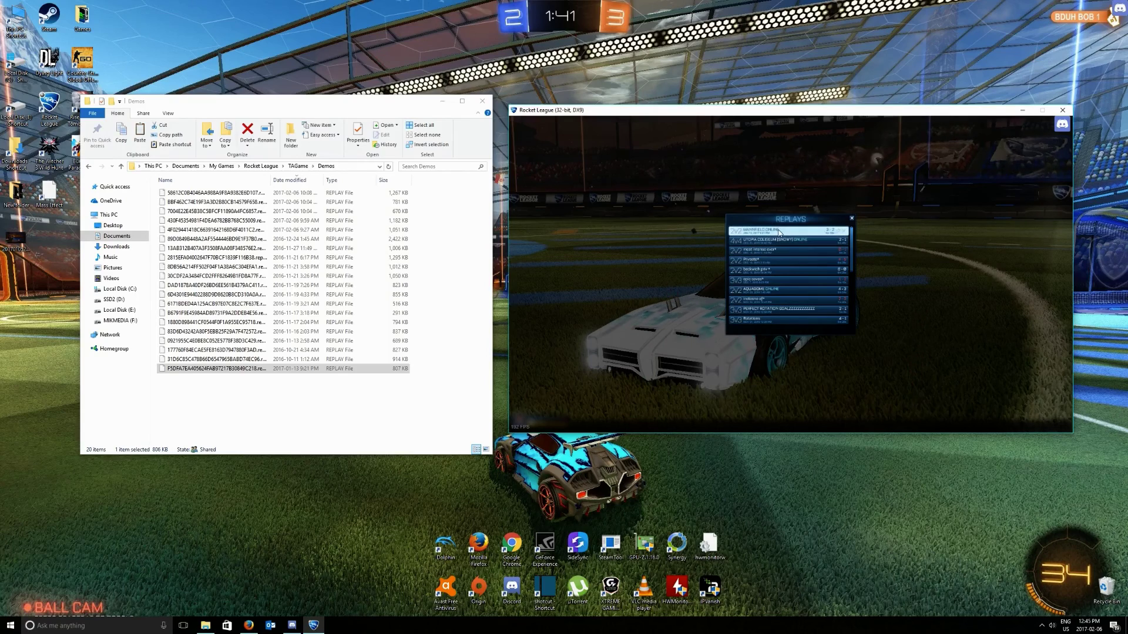
right_click(259, 370)
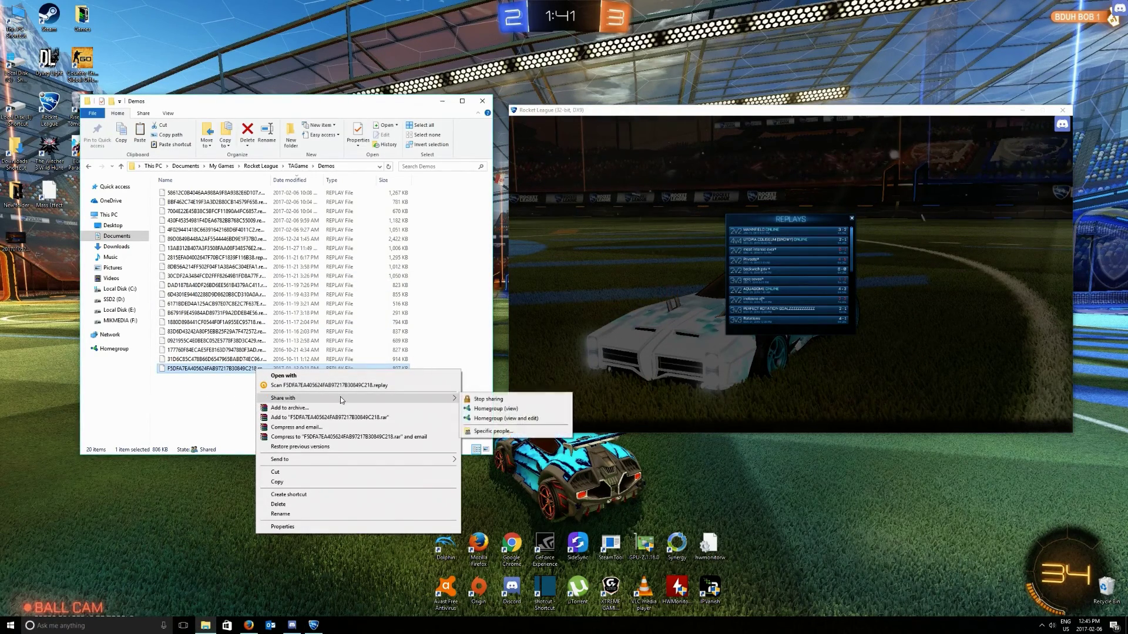
mouse_move(347, 465)
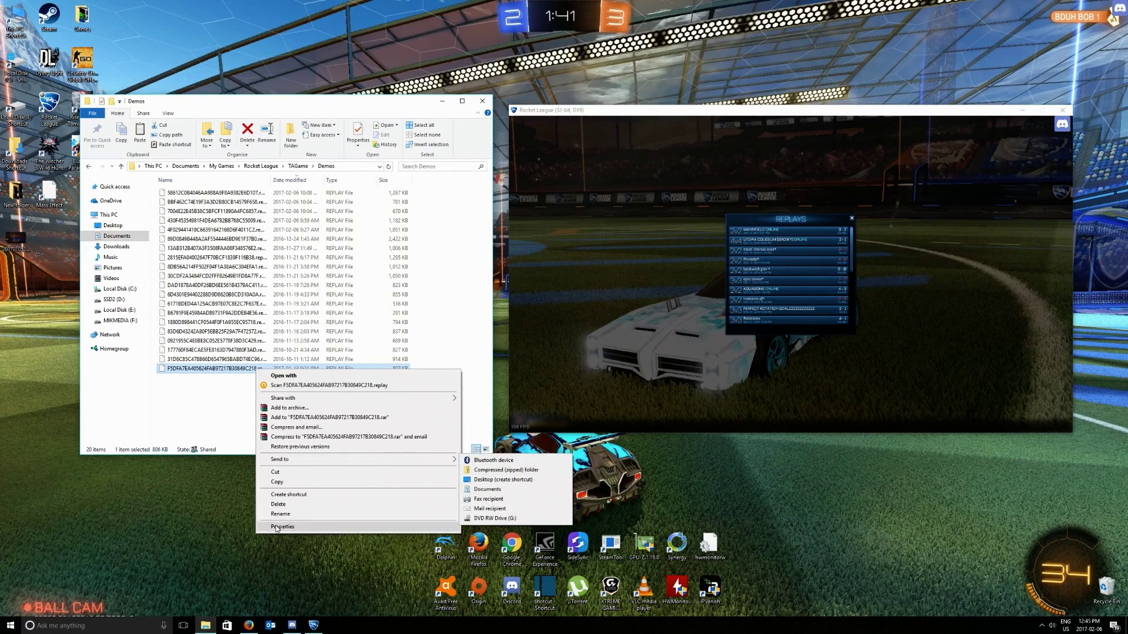
left_click(199, 408)
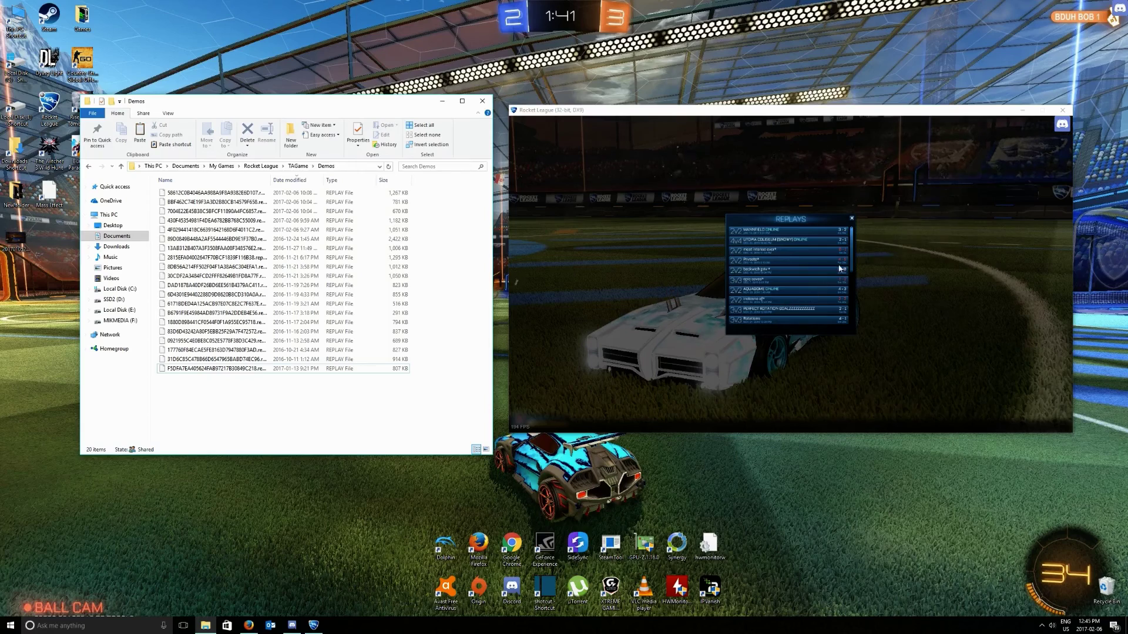
left_click_drag(845, 263, 848, 329)
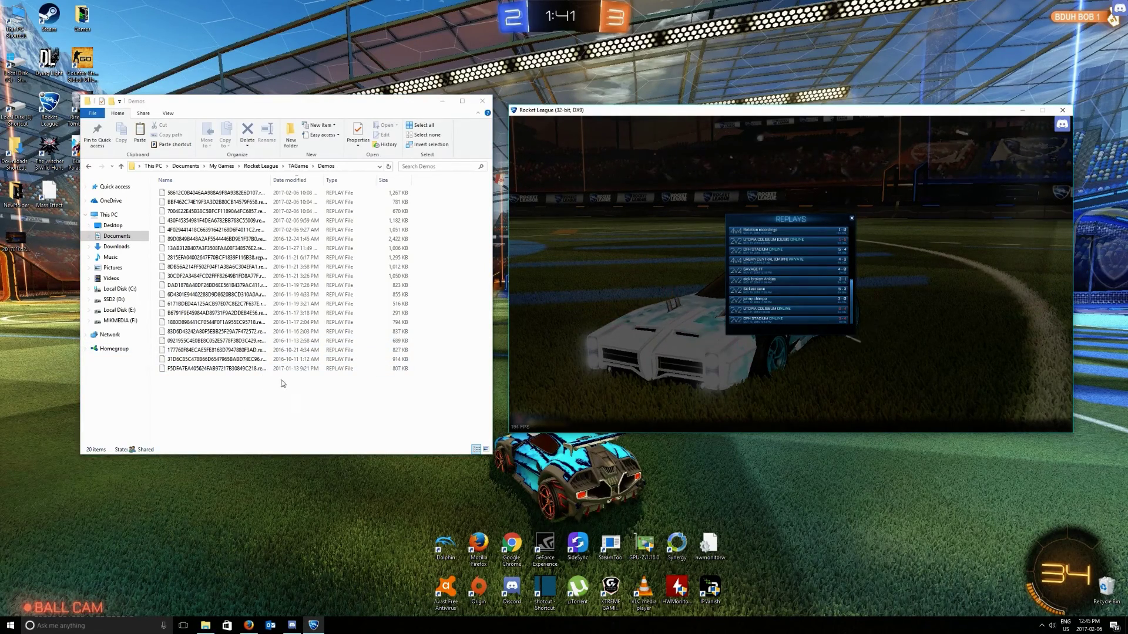
scroll(805, 247, "up", 10)
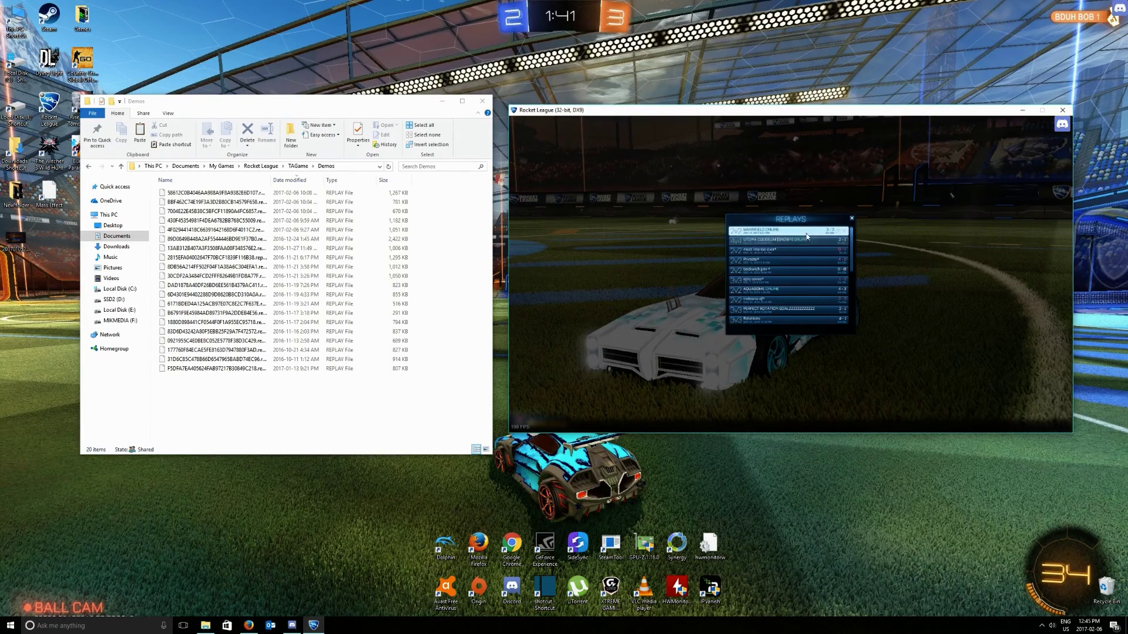
Step: Rename the restored 2017-01-13 replay file to sdfs.replay
left_click(229, 371)
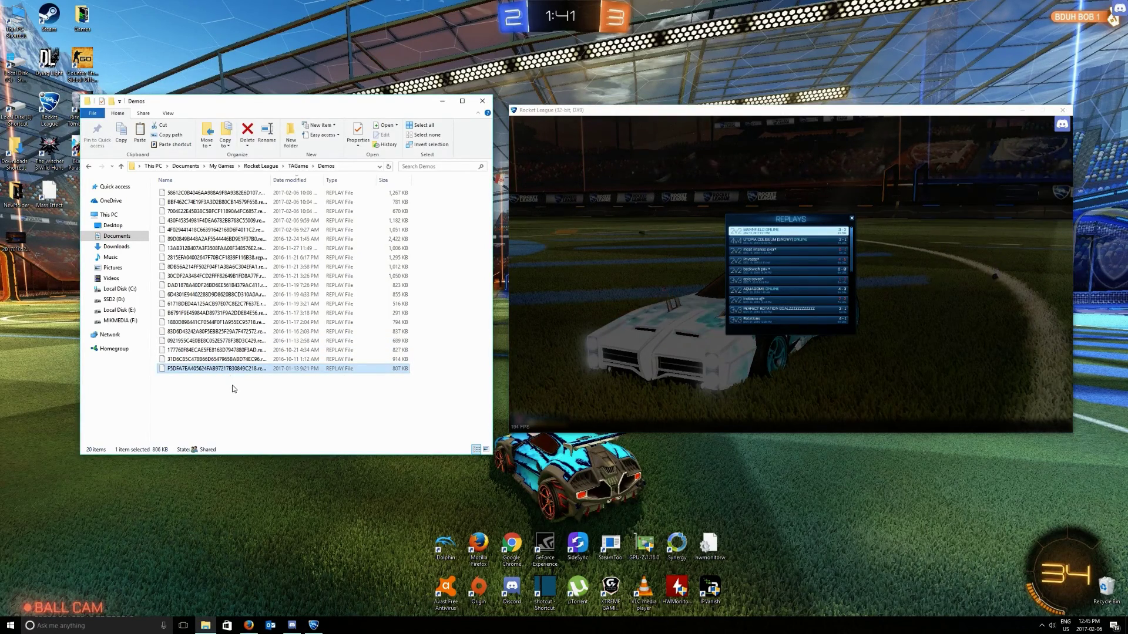
type("sdfs.replay")
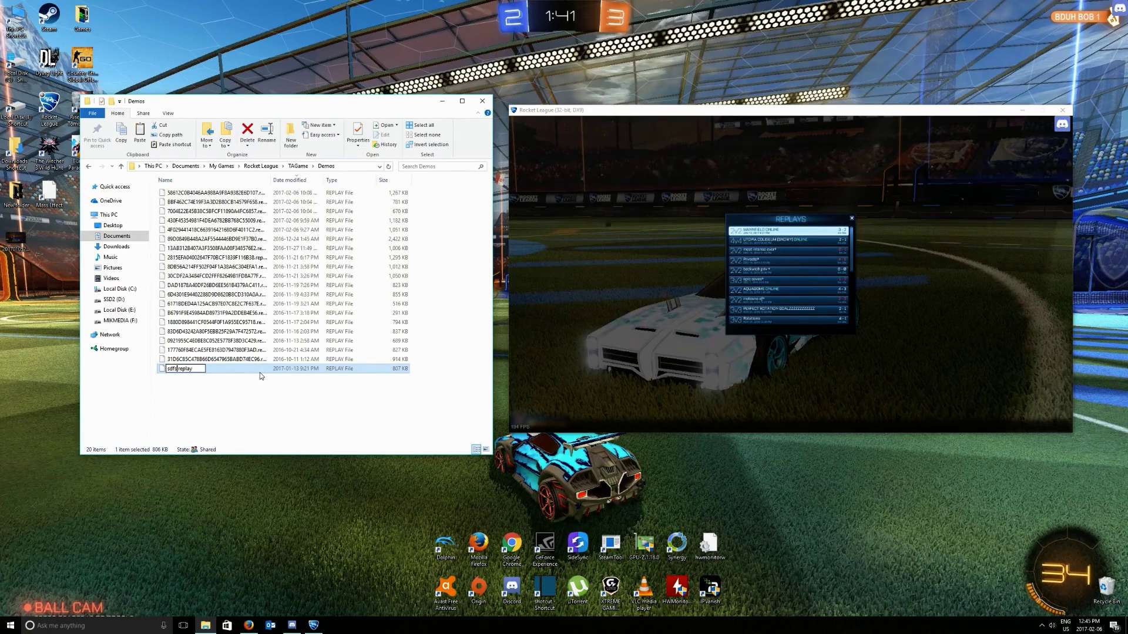
key("Return")
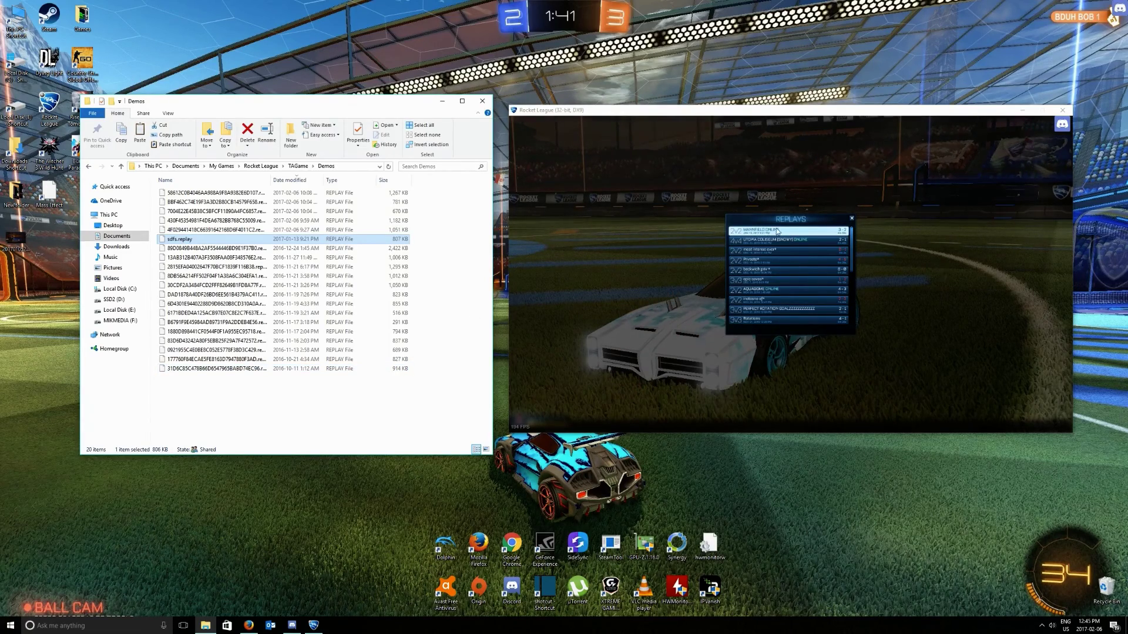
Step: Close the Replays list in Rocket League, returning the game to its main menu
left_click(669, 294)
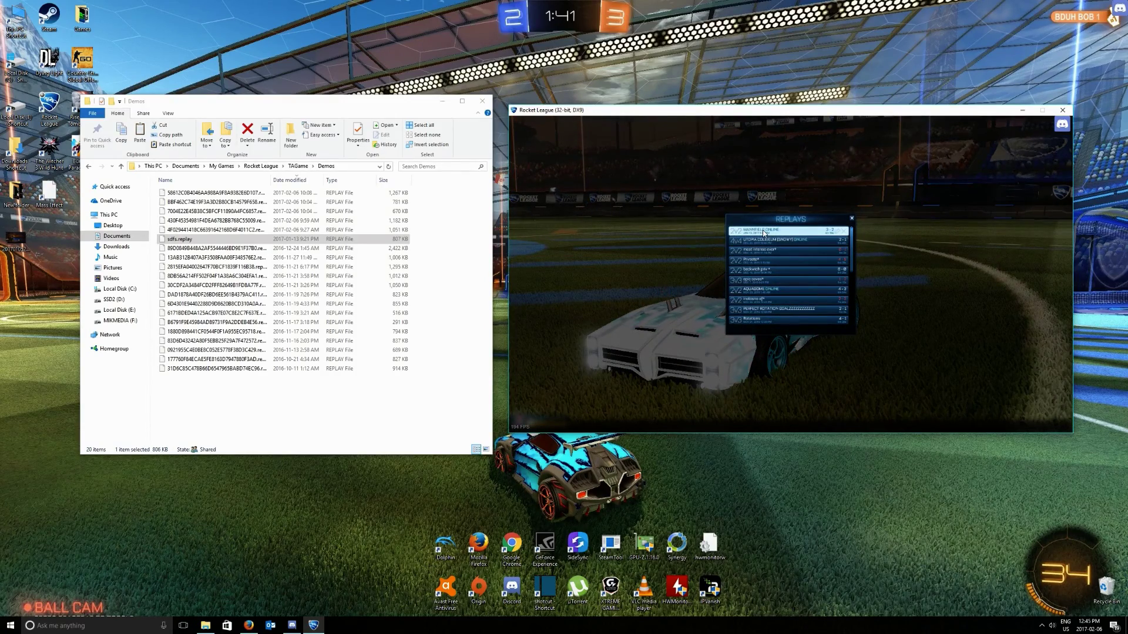
left_click(853, 218)
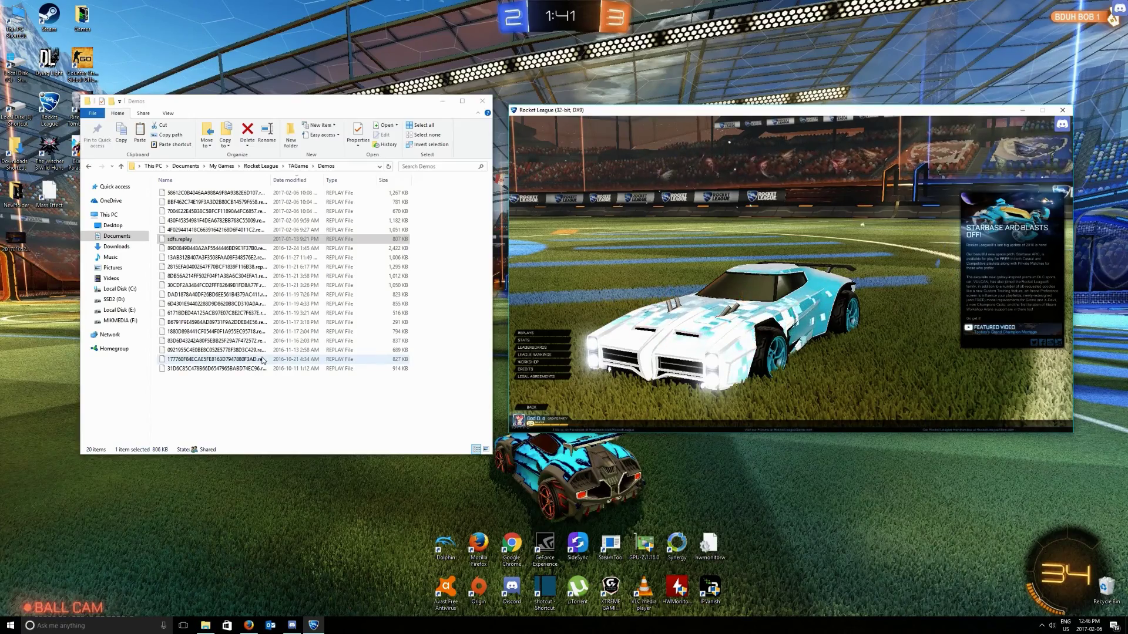
left_click(185, 240)
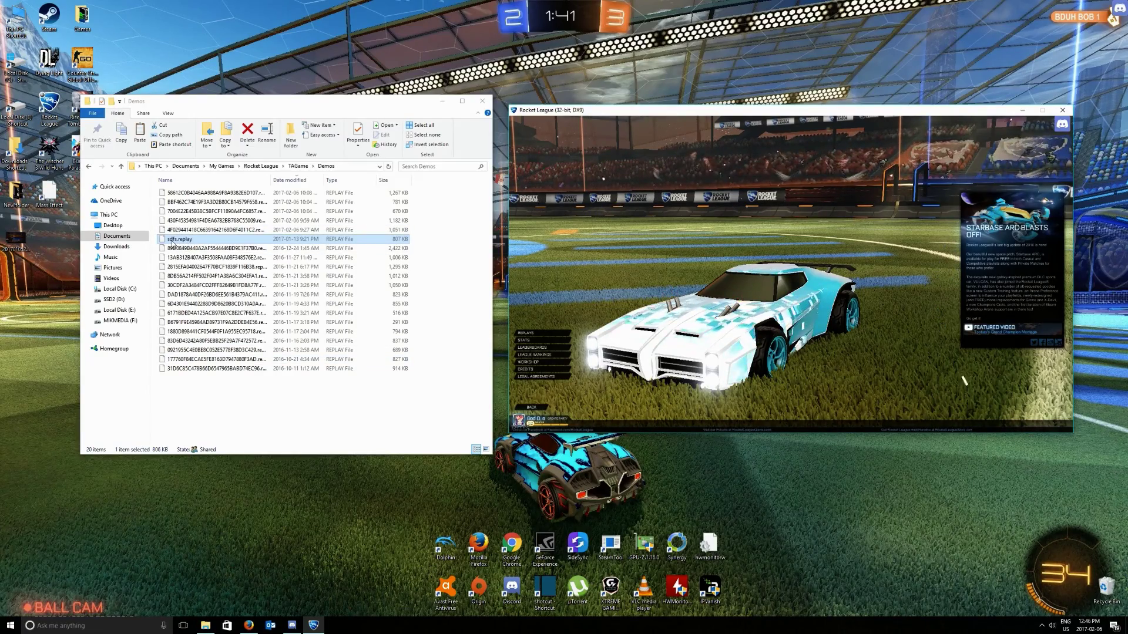
left_click(667, 367)
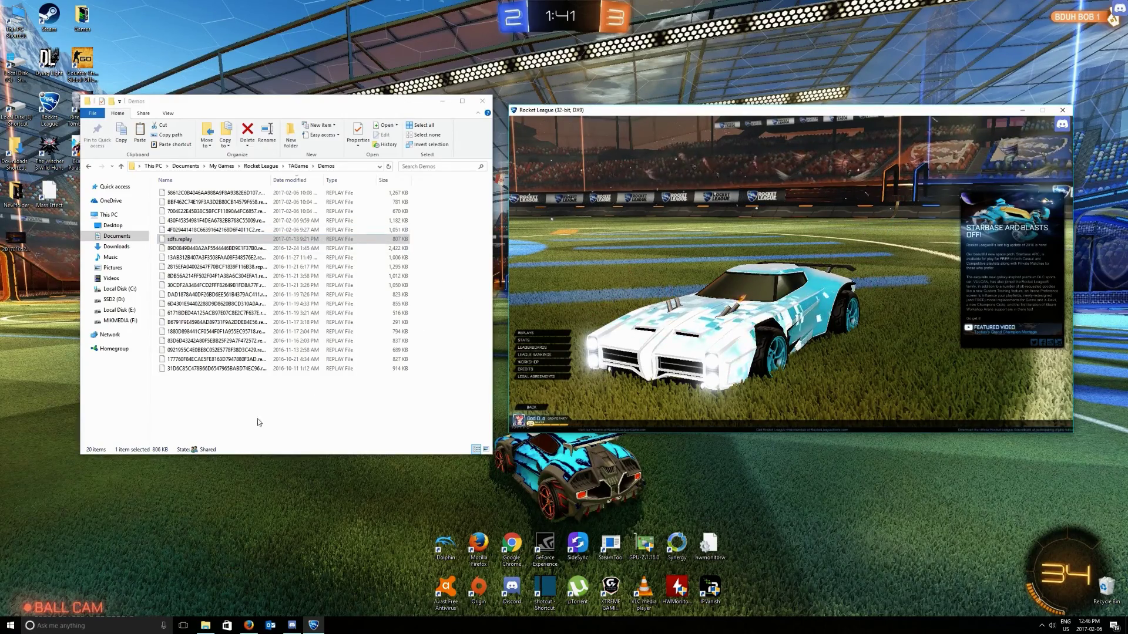
Step: From TAGame, send a Demos folder shortcut to the desktop and close File Explorer
left_click_drag(235, 414, 164, 185)
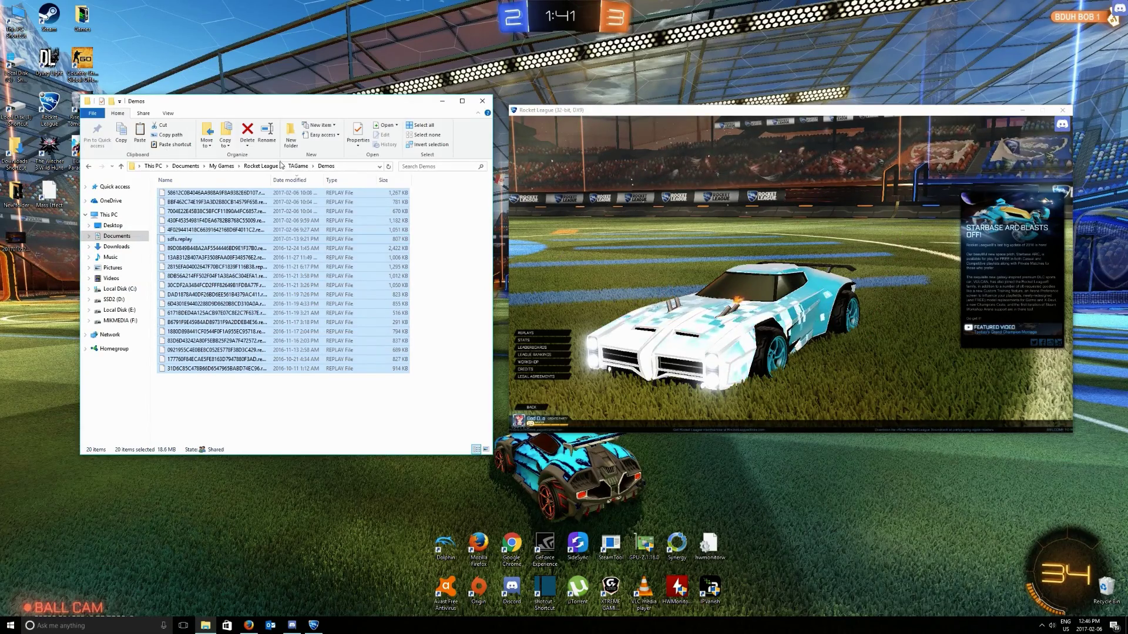
left_click(305, 167)
right_click(175, 213)
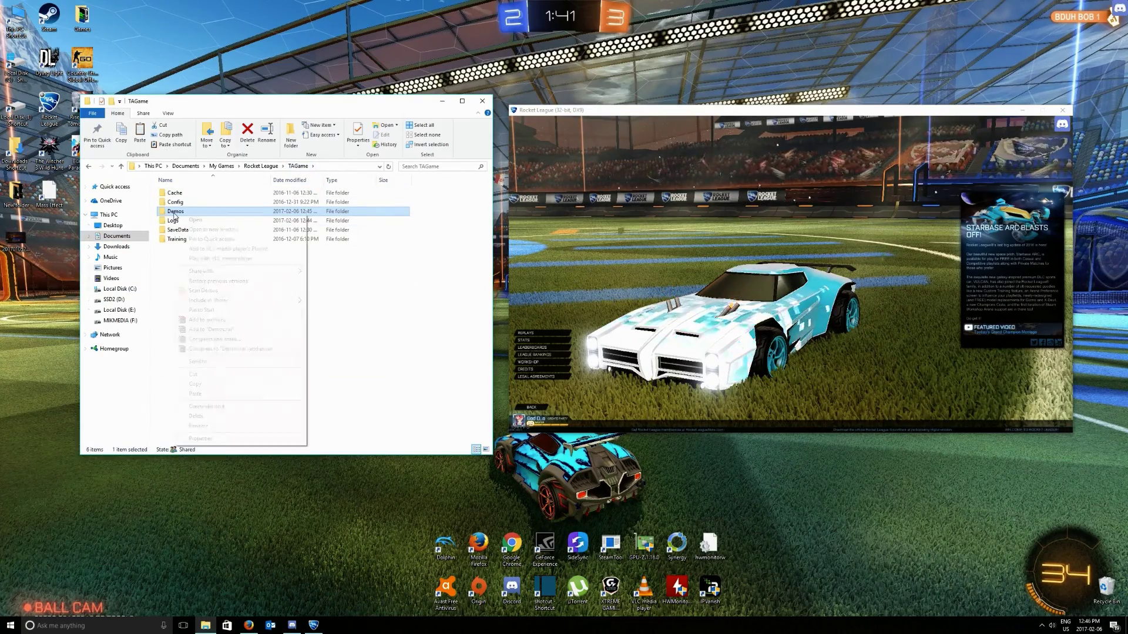
mouse_move(270, 365)
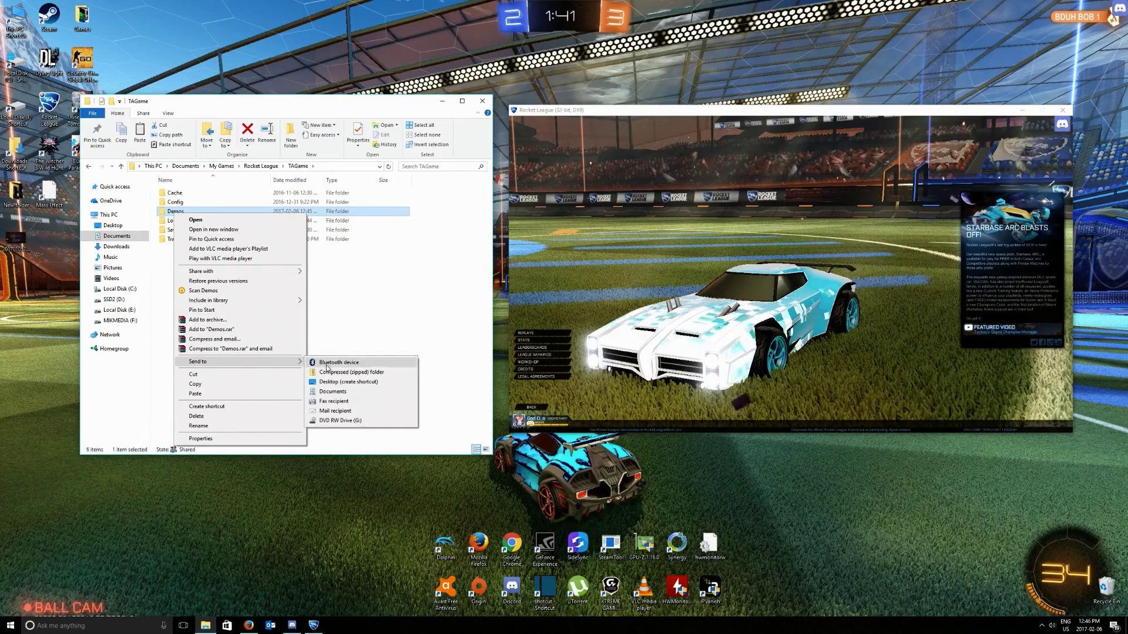
left_click(346, 381)
left_click(482, 101)
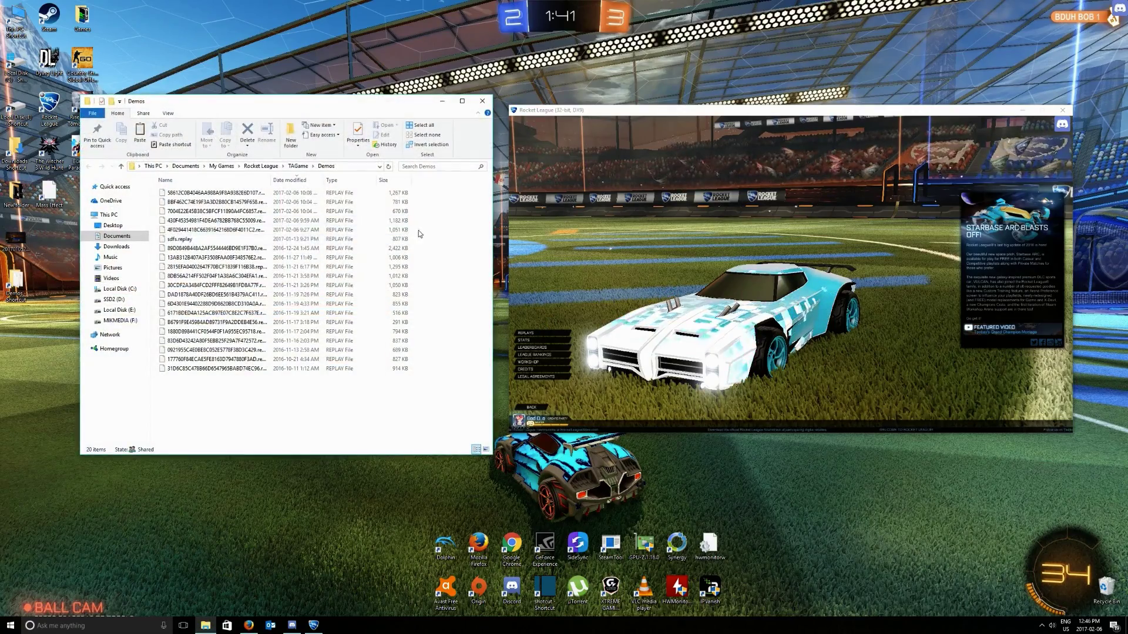
Step: Click the Rocket League window's title bar, leaving only the game at its main menu
left_click(485, 97)
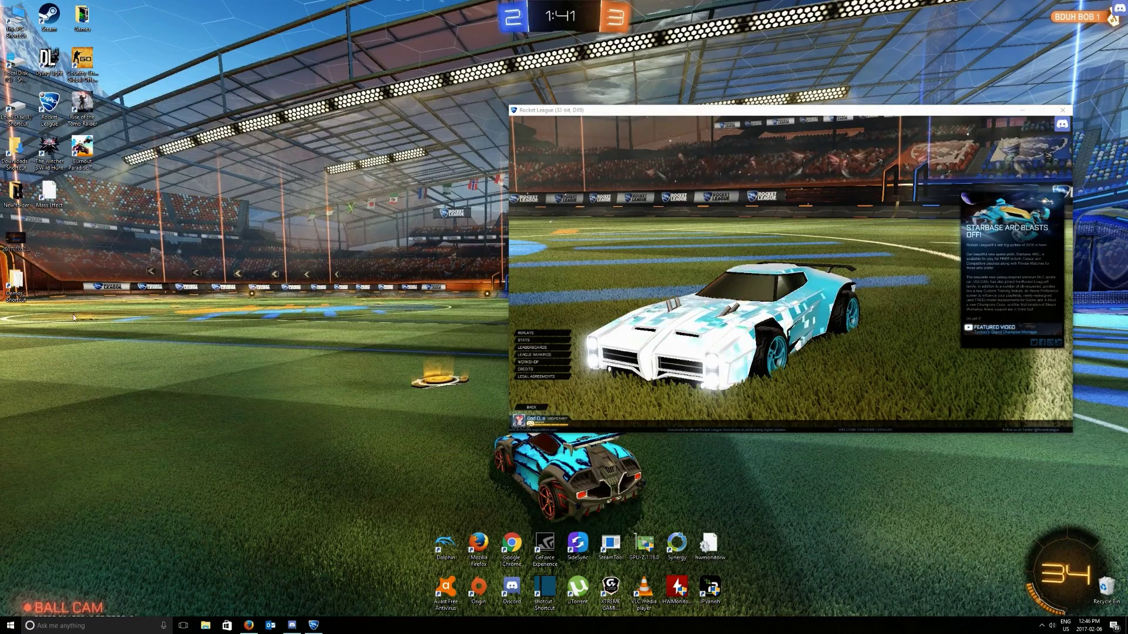